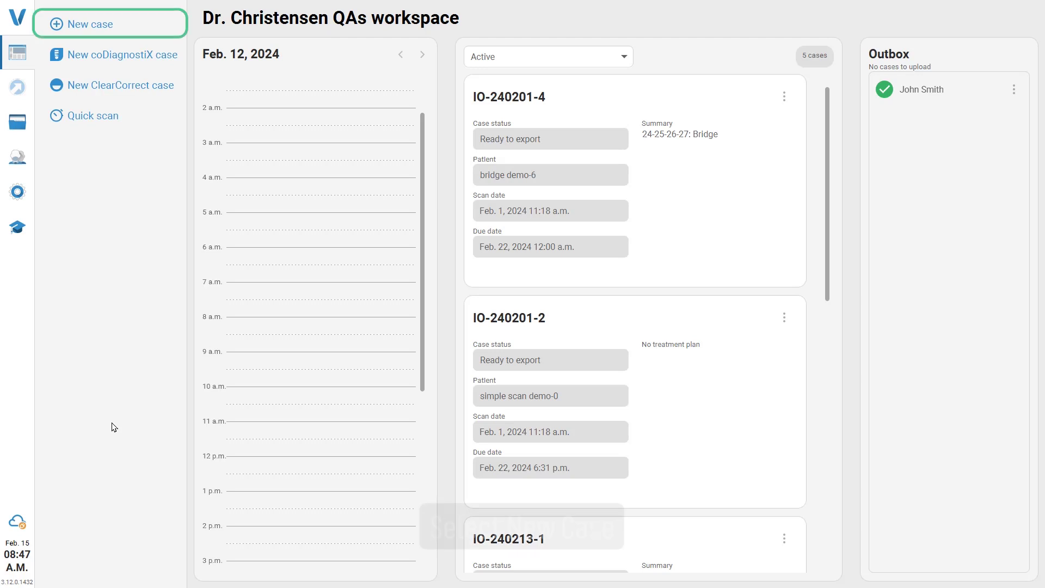
# - Create a new case and attach the existing patient's record from the search suggestions
pyautogui.click(128, 22)
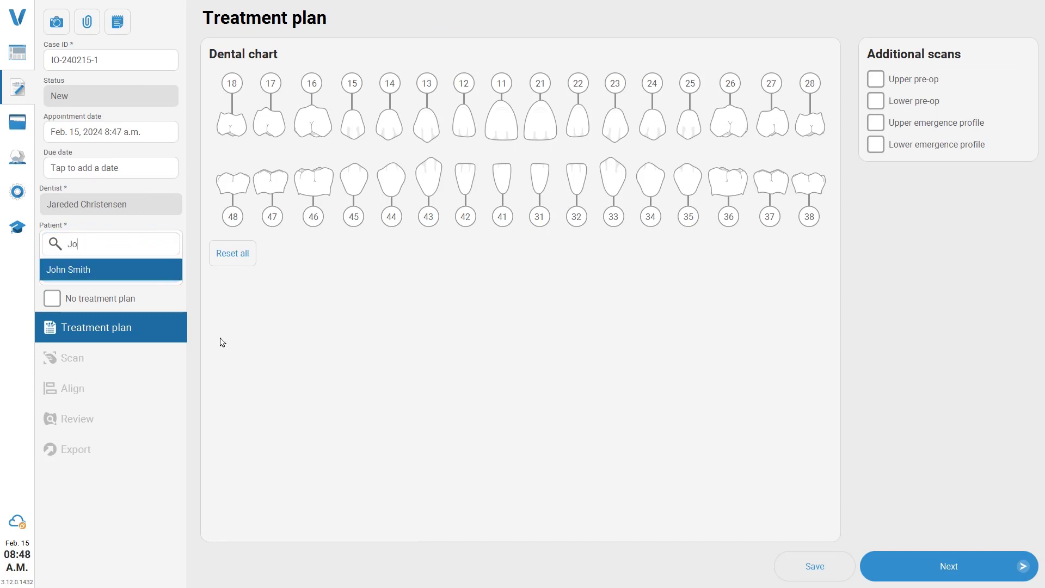
pyautogui.click(170, 272)
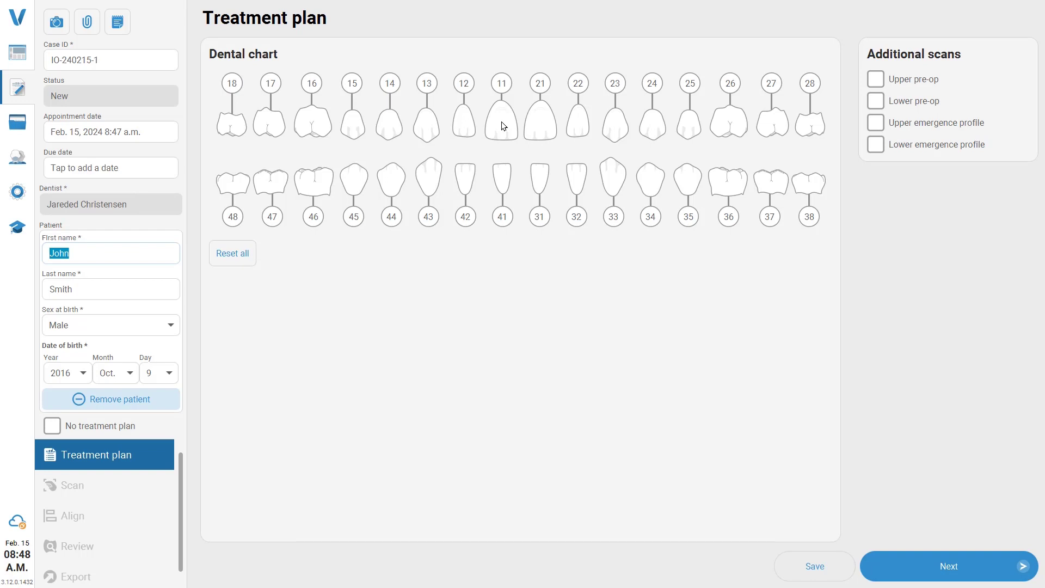
# - Add tooth 13 to the treatment plan as a Zirconia veneer
pyautogui.click(427, 86)
pyautogui.click(403, 103)
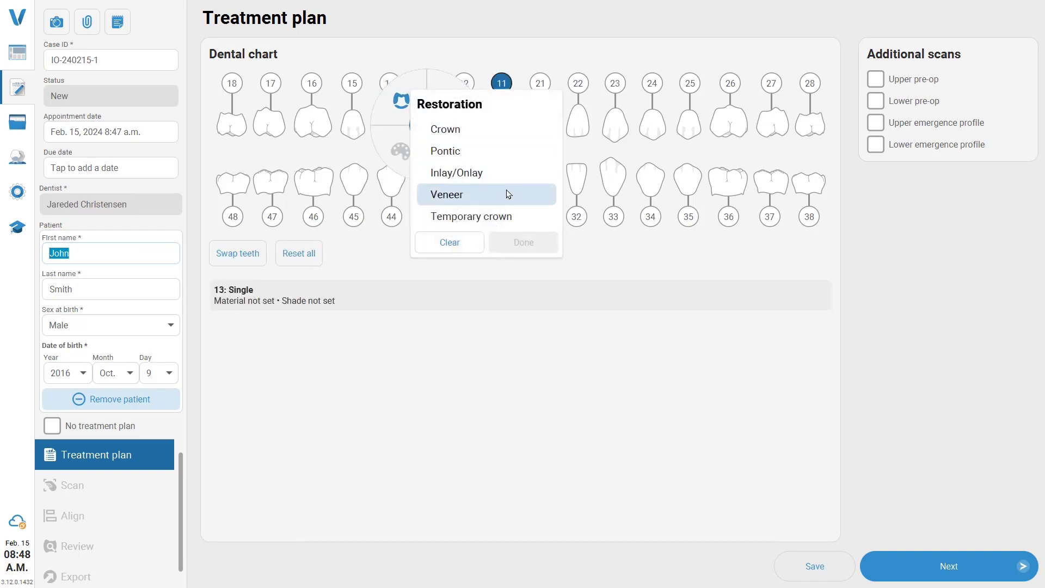
pyautogui.click(540, 241)
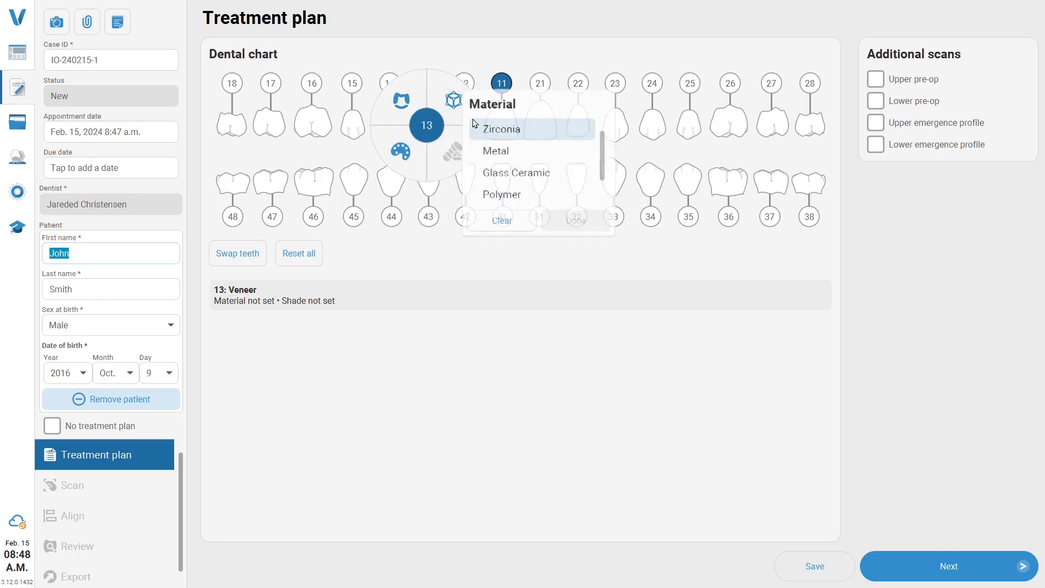
pyautogui.click(551, 137)
pyautogui.click(588, 222)
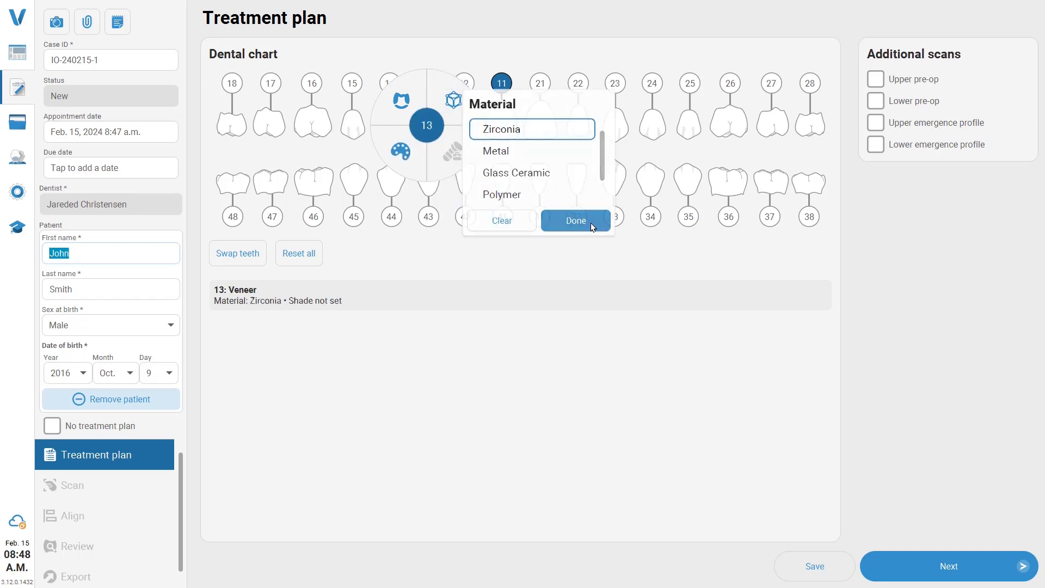
# - Give tooth 13 three shade zones: A2 incisal, A3 central, A3.5 gingival
pyautogui.click(419, 172)
pyautogui.click(504, 222)
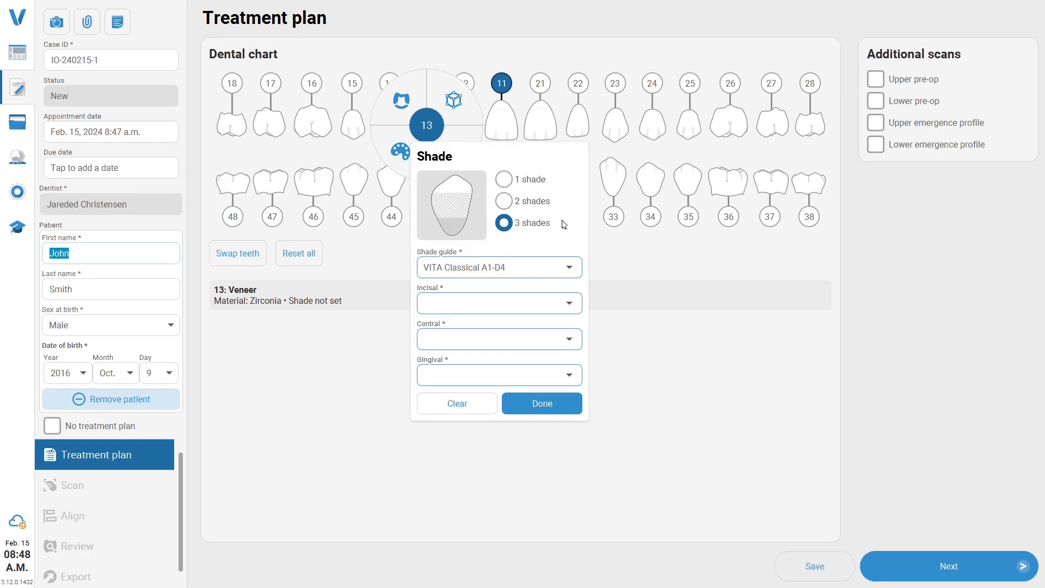
pyautogui.click(570, 299)
pyautogui.click(559, 349)
pyautogui.click(560, 340)
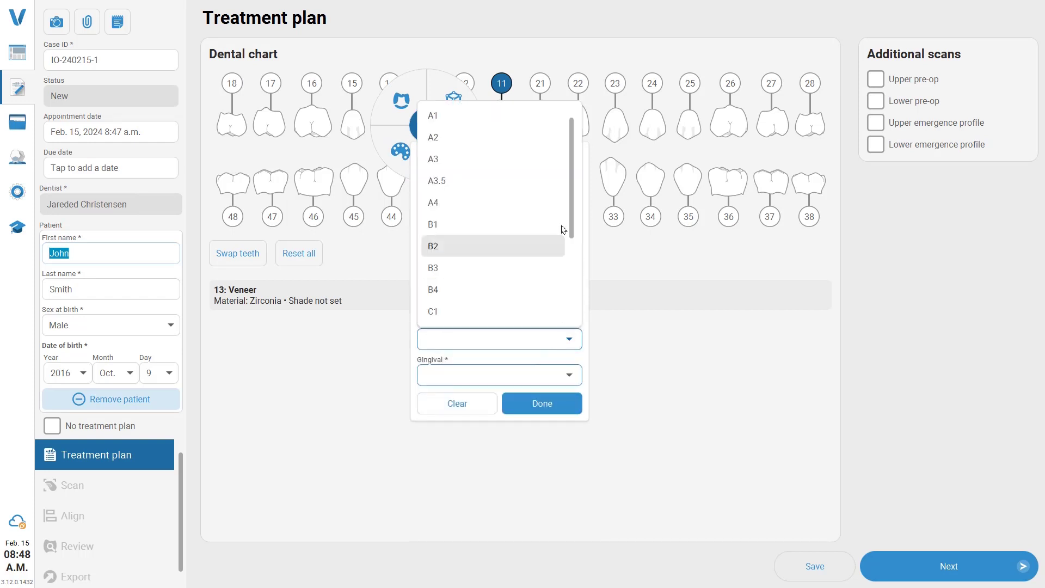
pyautogui.click(560, 160)
pyautogui.click(550, 375)
pyautogui.click(545, 220)
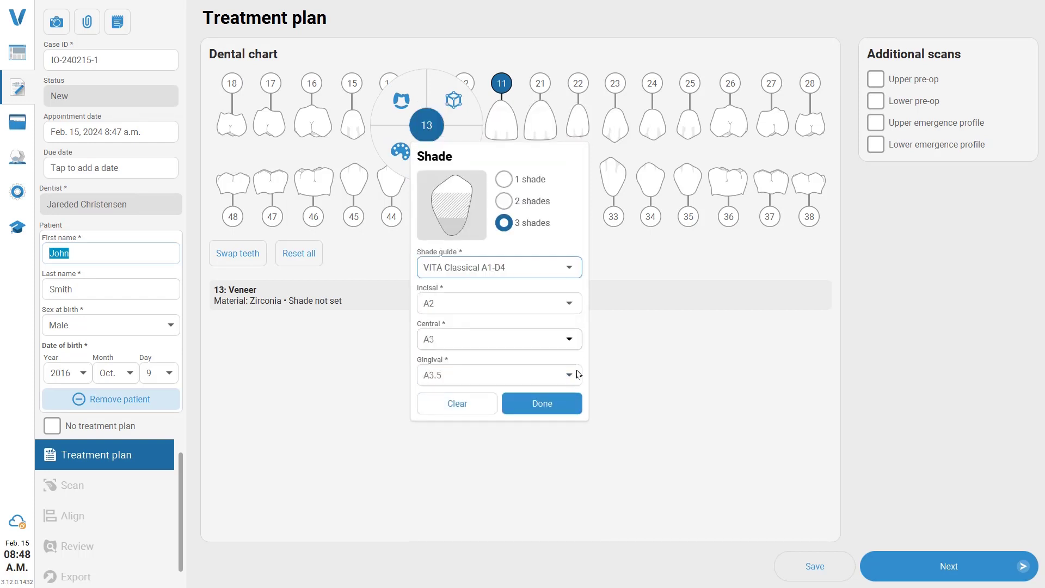
pyautogui.click(544, 404)
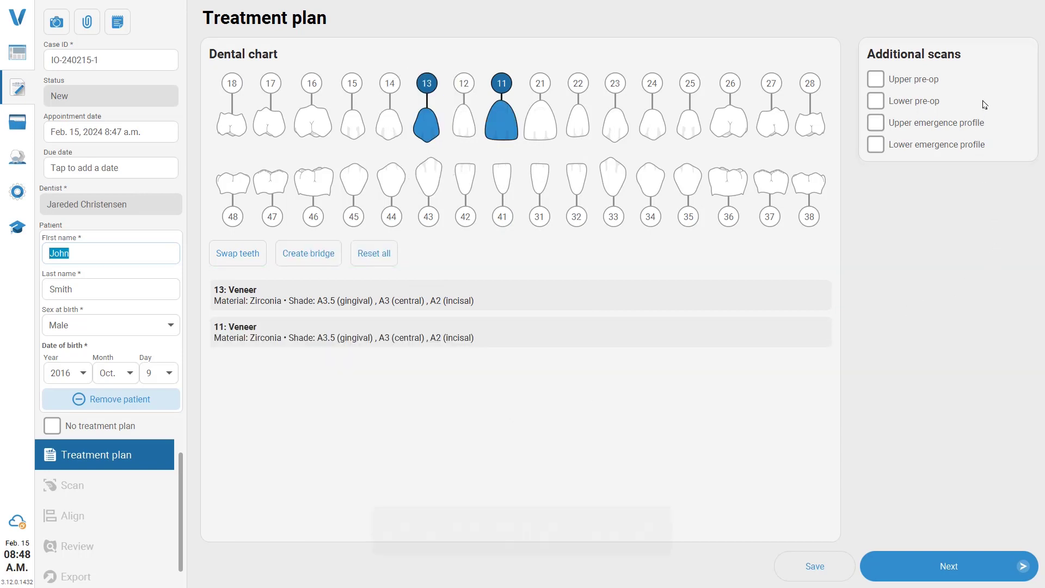
# - Add an Upper pre-op scan to the plan and proceed to scanning
pyautogui.click(926, 81)
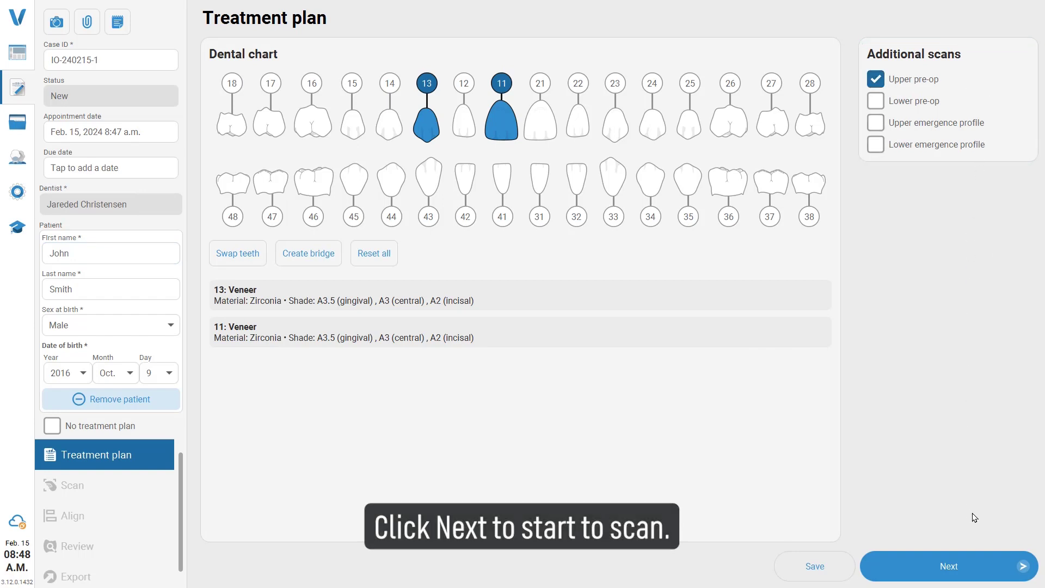
pyautogui.click(975, 558)
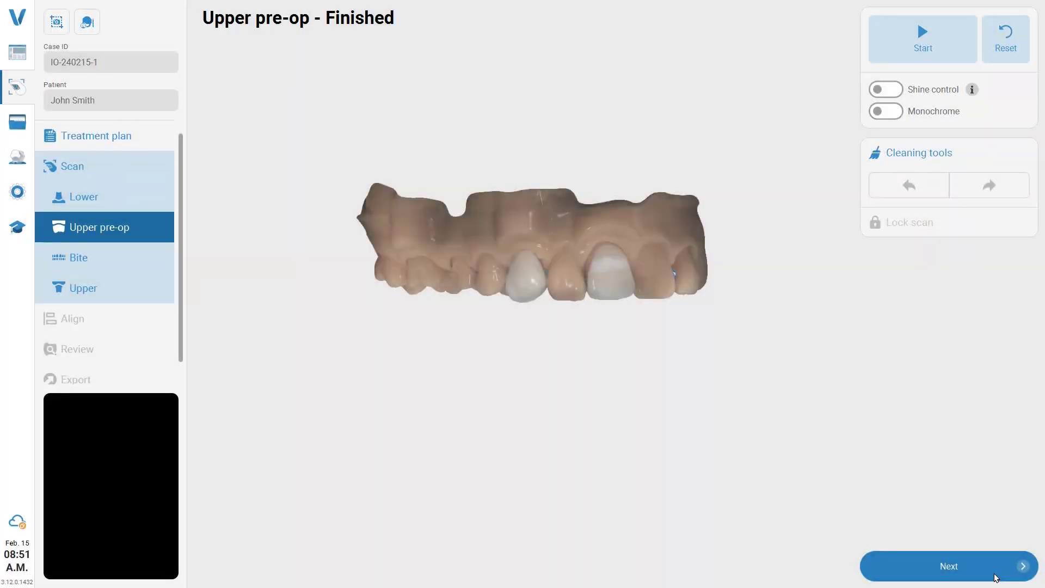
# - Finish the upper pre-op scan and advance to the next scanning step
pyautogui.click(995, 578)
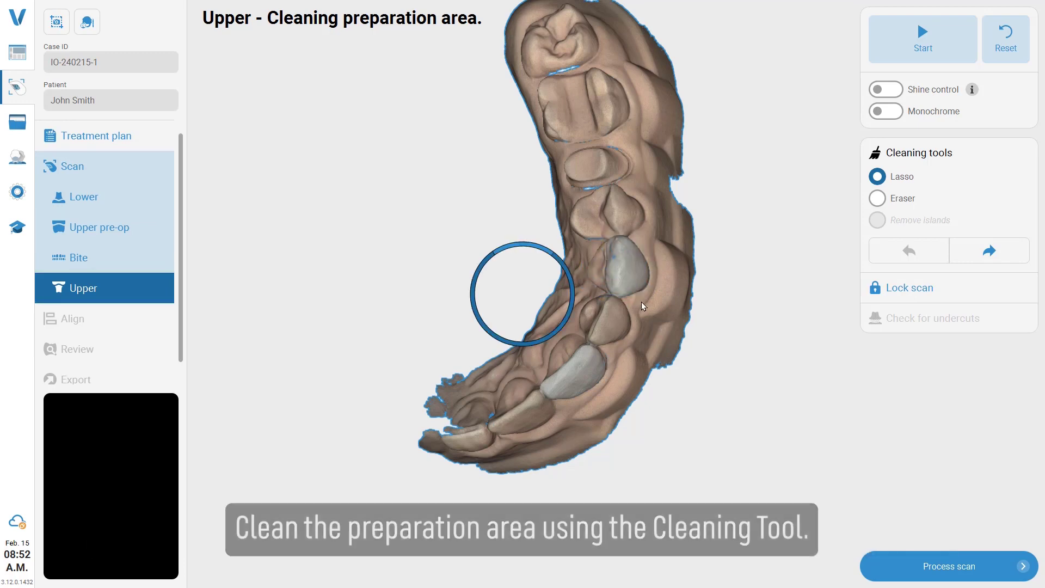
# - Delete both lassoed preparation areas from the upper scan and resume scanning to fill them
pyautogui.press('Delete')
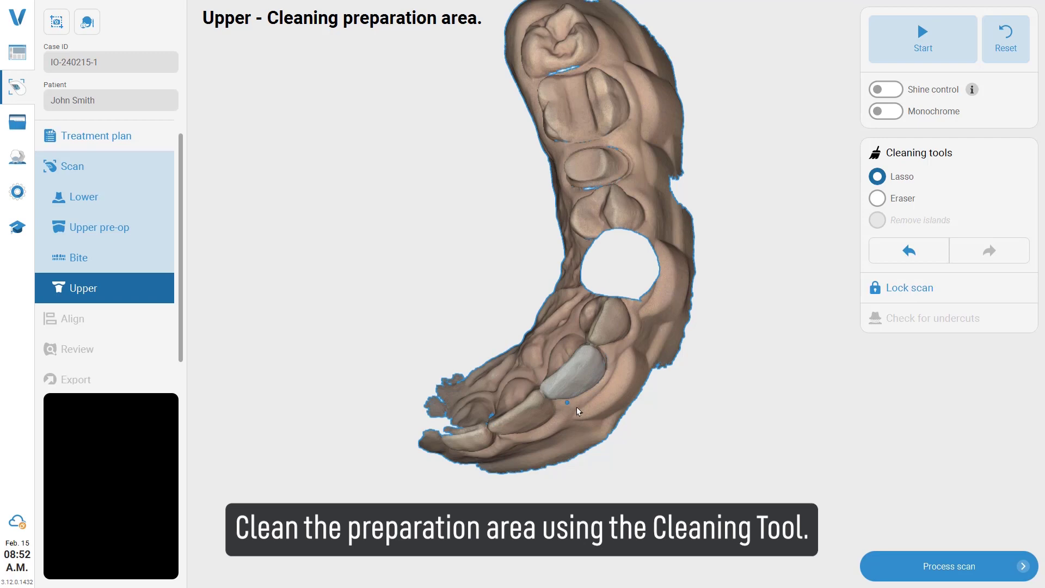
pyautogui.moveTo(602, 340)
pyautogui.mouseDown()
pyautogui.moveTo(569, 331)
pyautogui.moveTo(543, 344)
pyautogui.mouseUp()
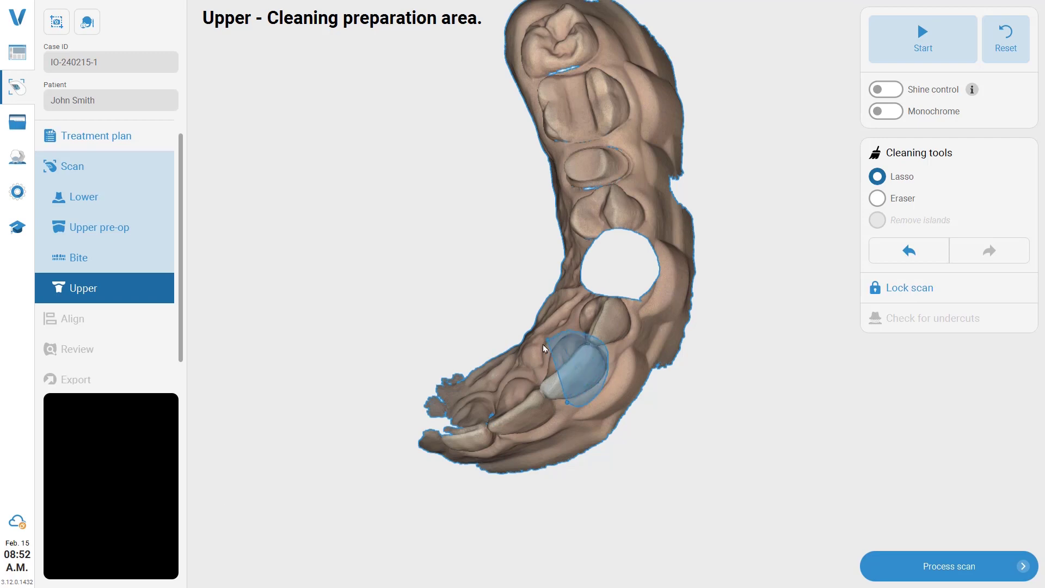
pyautogui.press('Delete')
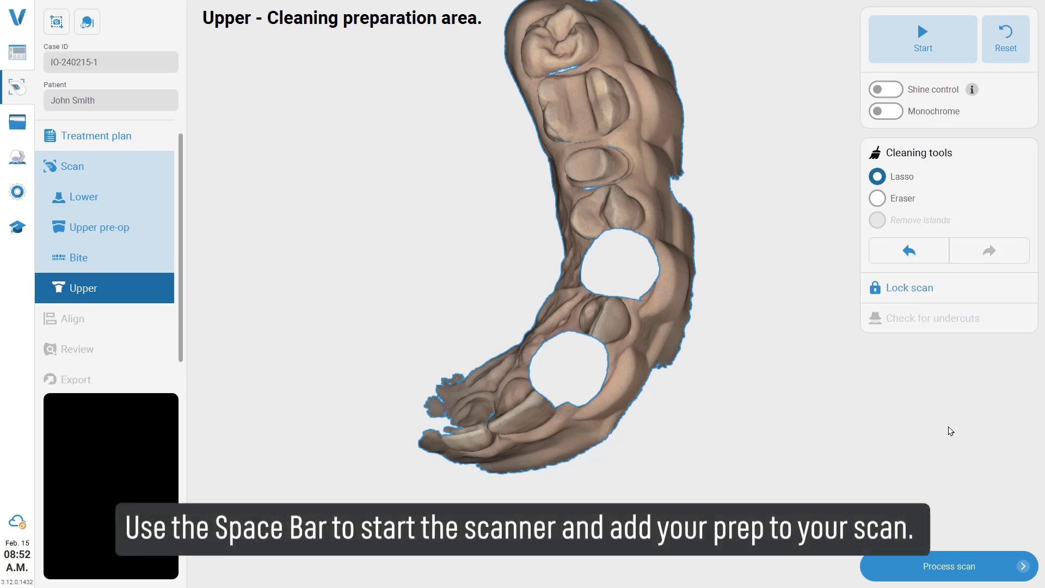
pyautogui.press('space')
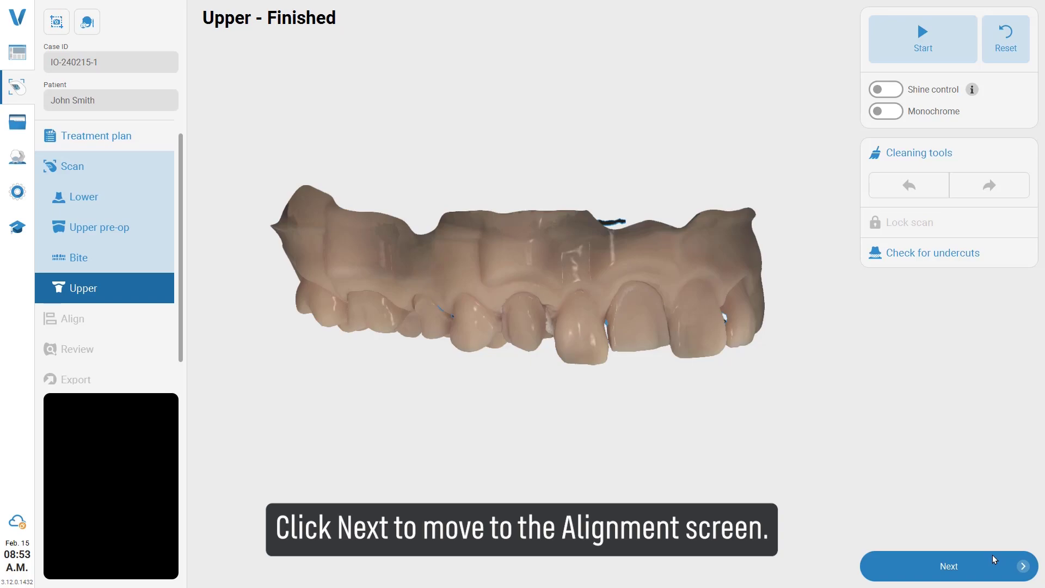
# - Move through the Align step, accepting the bite alignment, into Review
pyautogui.click(993, 556)
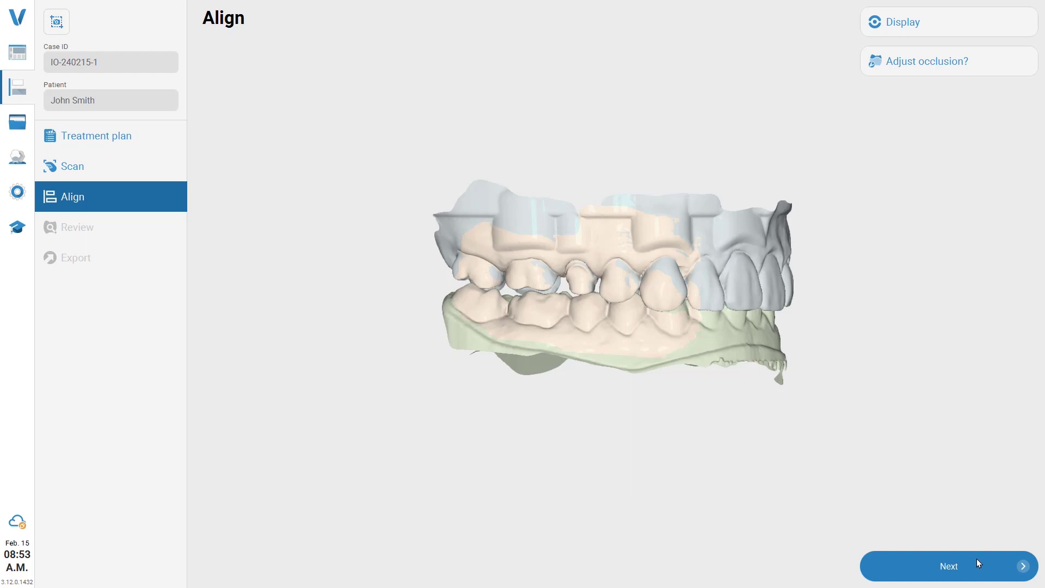
pyautogui.click(976, 558)
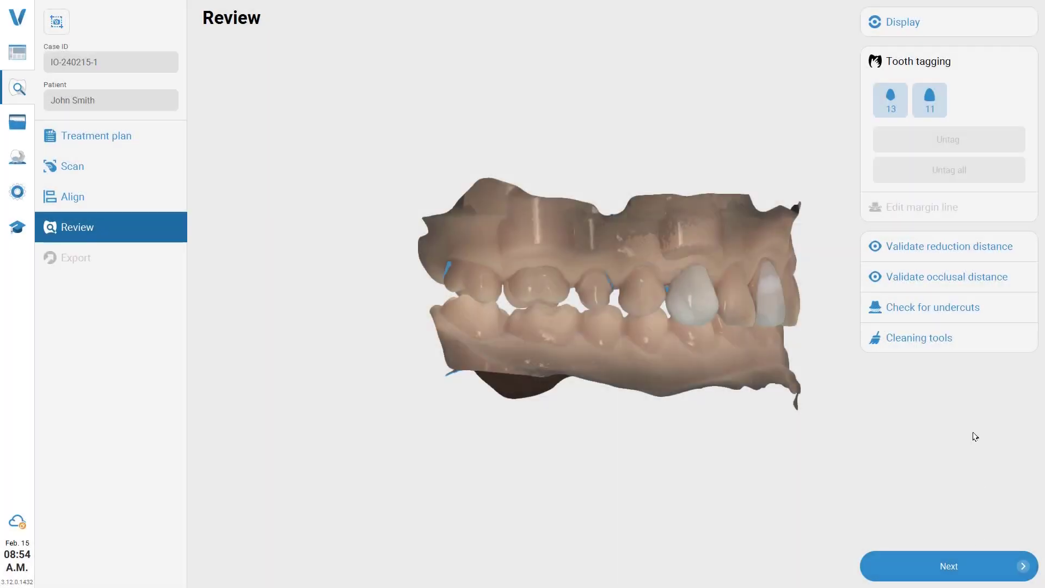
# - Tag teeth 13 and 11 on their preparations in the upper scan
pyautogui.click(887, 106)
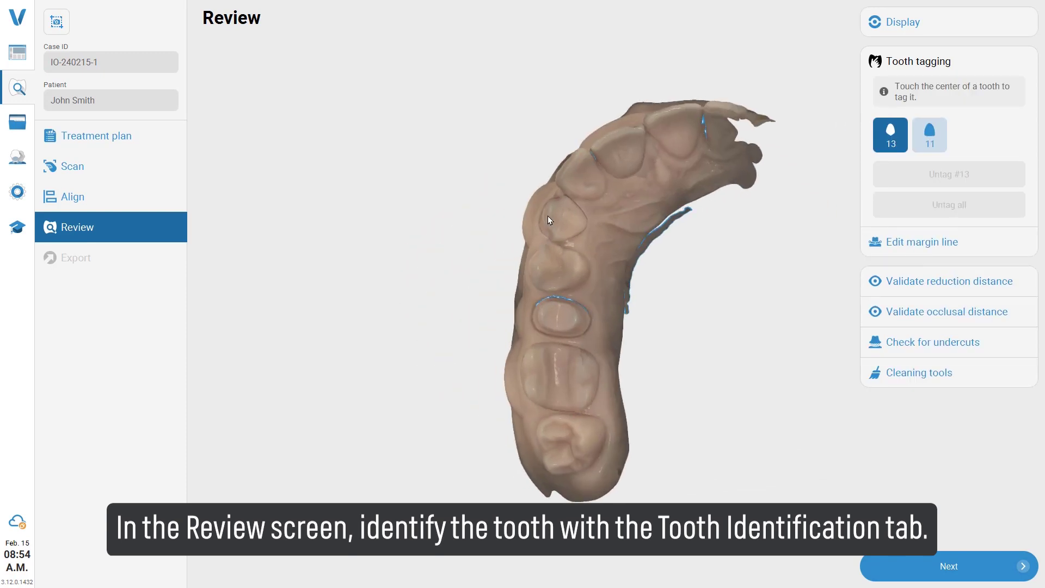
pyautogui.click(548, 216)
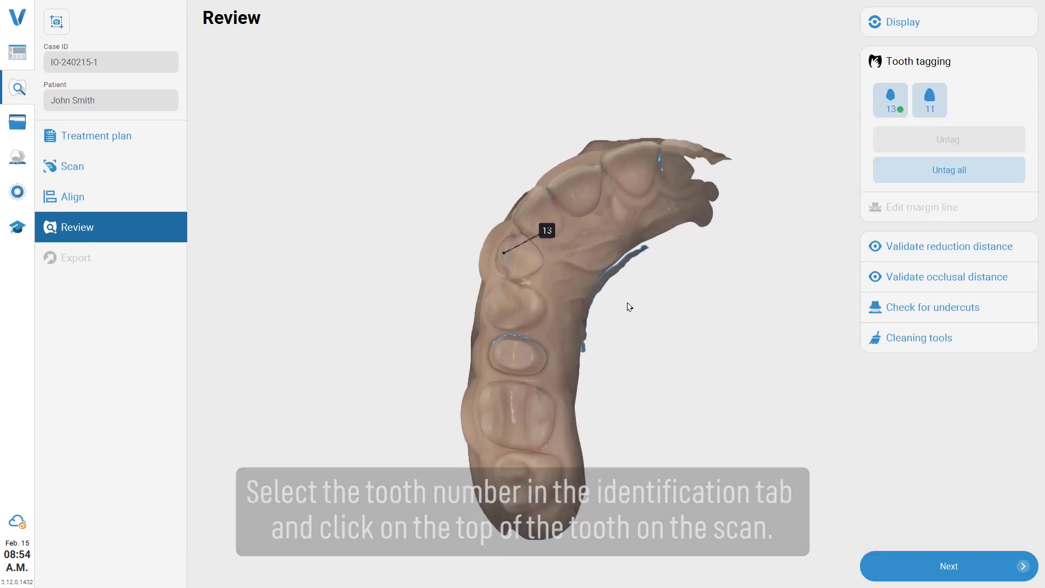
pyautogui.click(926, 101)
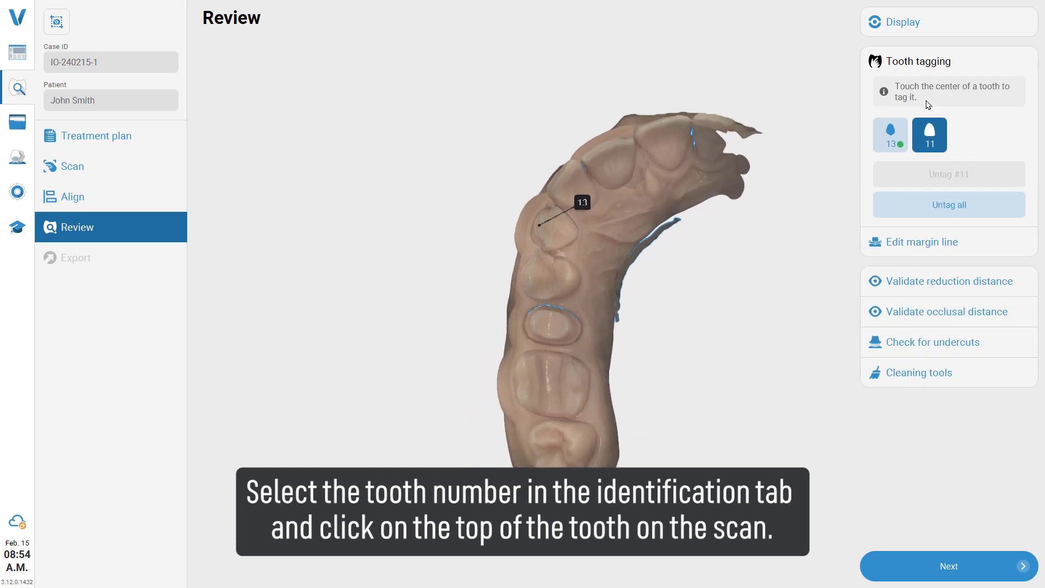
pyautogui.click(617, 136)
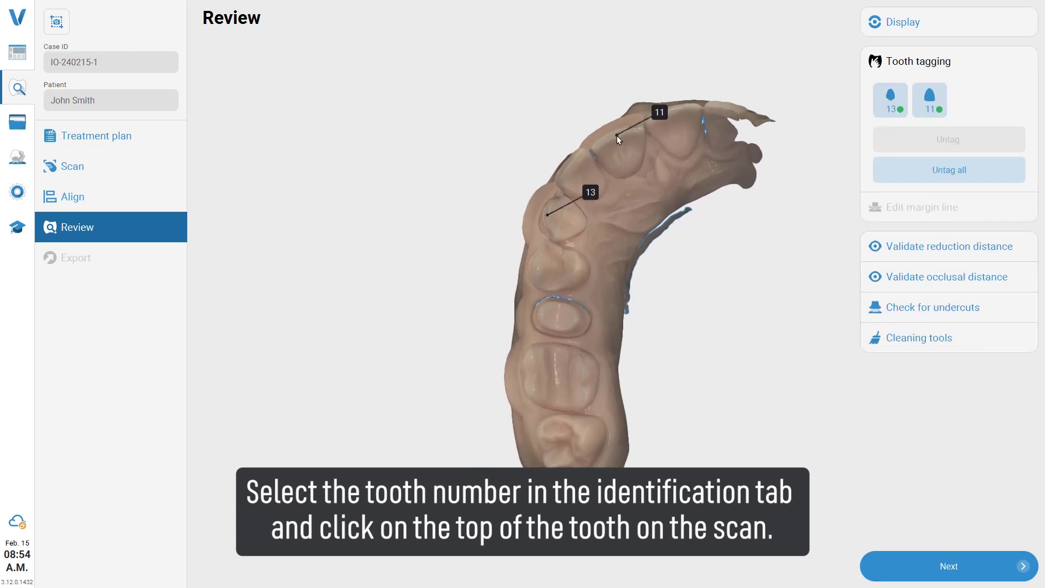
# - Bring the front teeth into close view and make tooth 11 the active tooth
pyautogui.moveTo(618, 136); pyautogui.dragTo(720, 191)
pyautogui.moveTo(653, 195); pyautogui.dragTo(603, 295, button='right')
pyautogui.scroll(5, 603, 295)
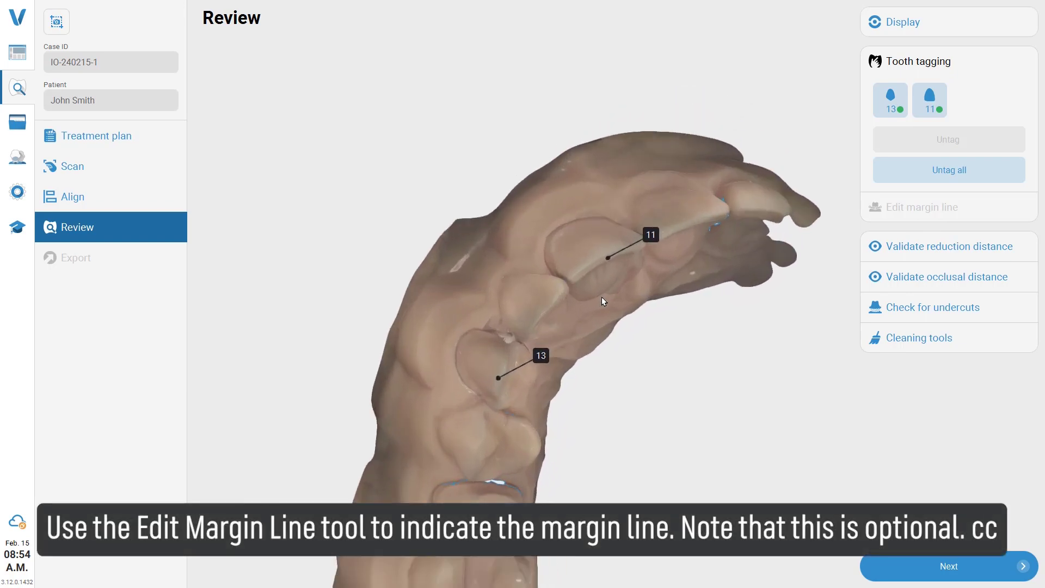
pyautogui.moveTo(608, 296); pyautogui.dragTo(610, 328)
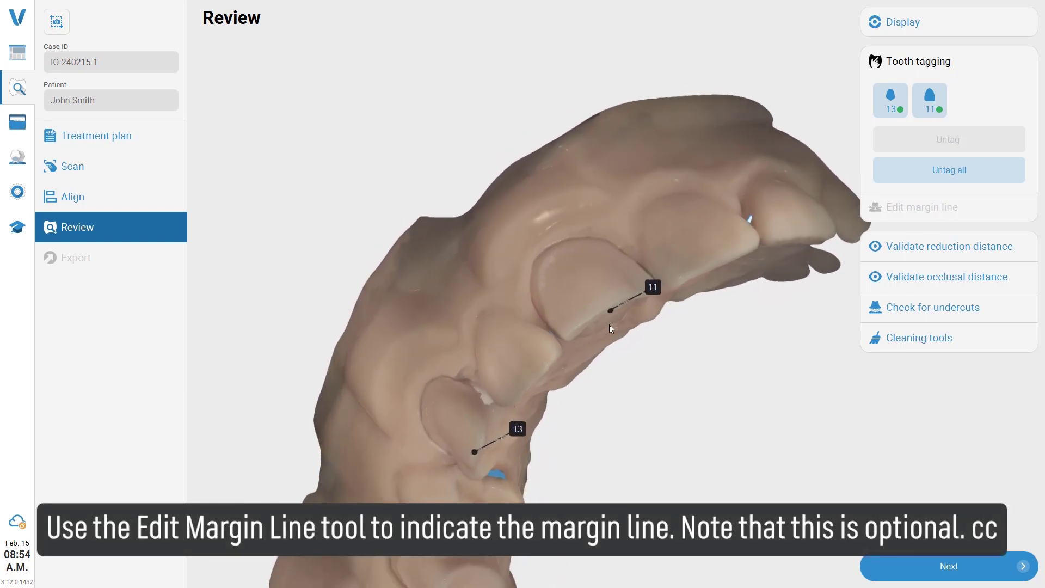
pyautogui.click(930, 100)
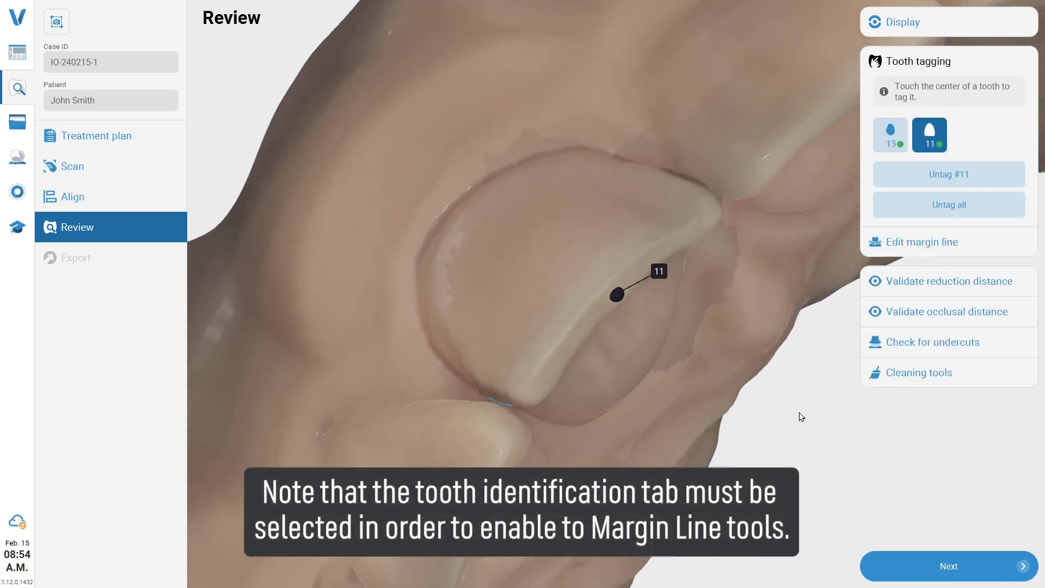
# - Draw the margin line along tooth 11's upper preparation edge with Draw line
pyautogui.click(981, 247)
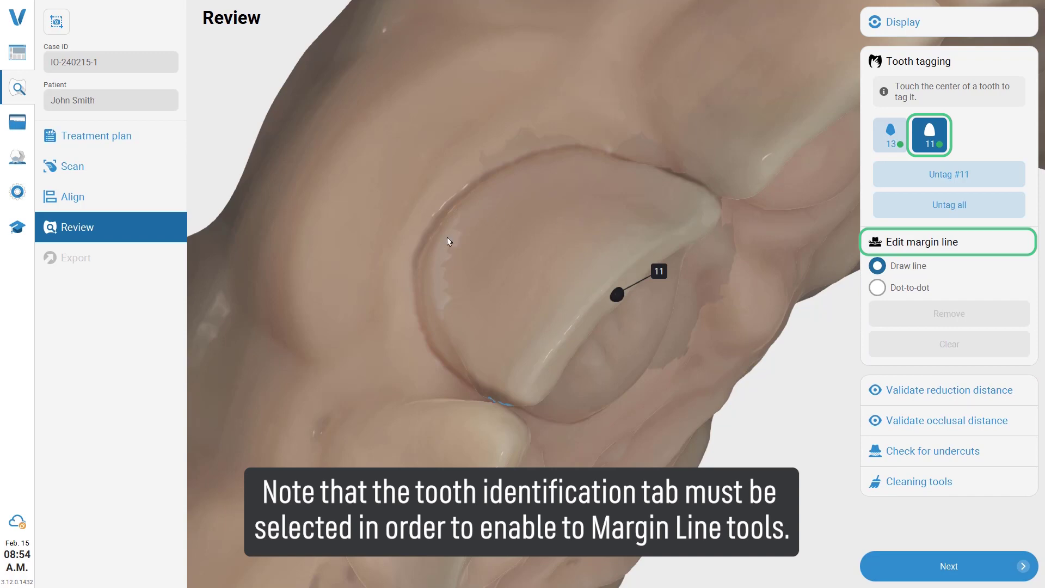
pyautogui.moveTo(450, 219); pyautogui.dragTo(488, 185)
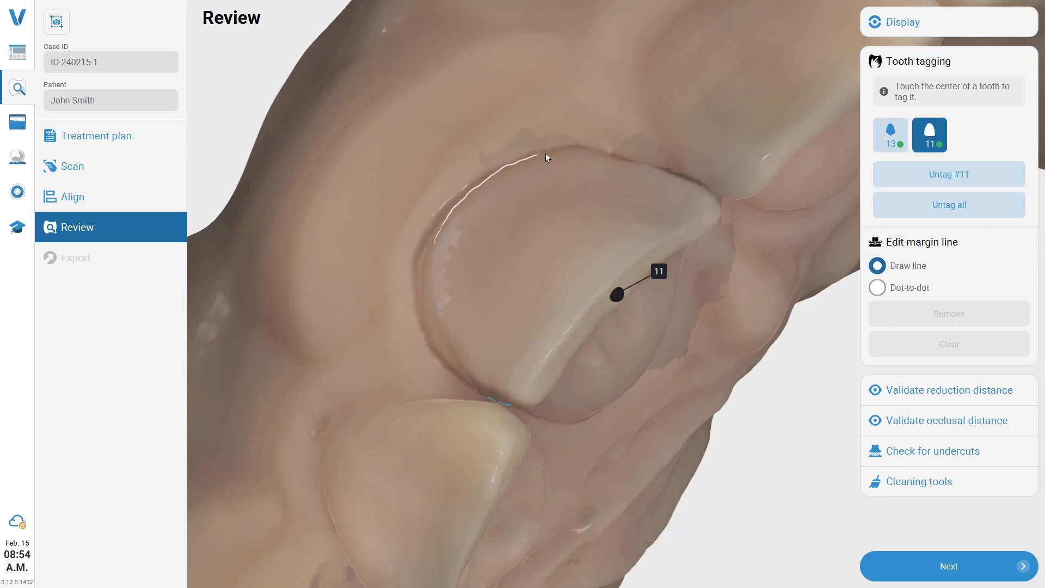
pyautogui.moveTo(598, 156); pyautogui.dragTo(603, 153)
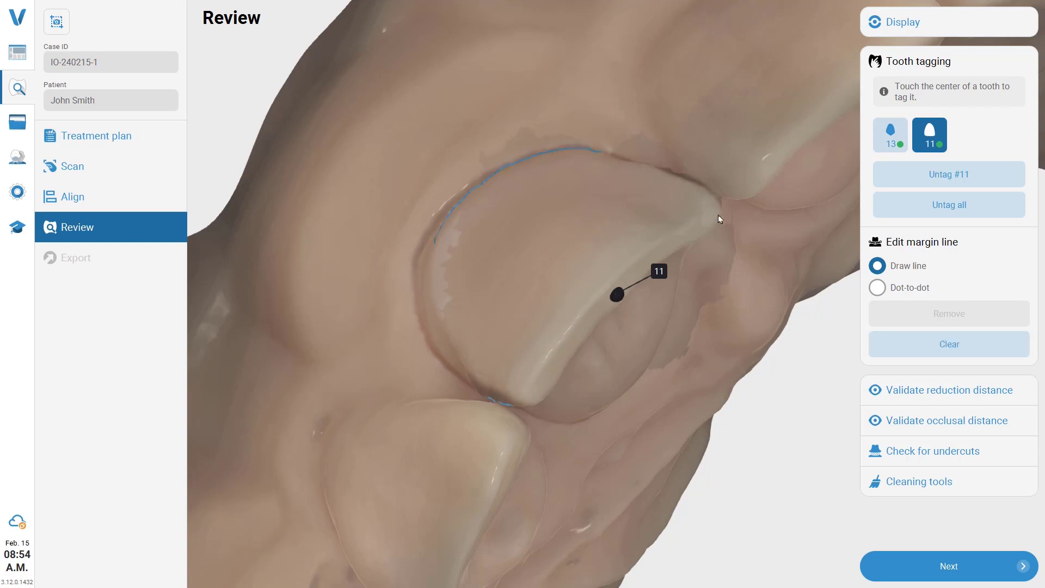
pyautogui.click(987, 243)
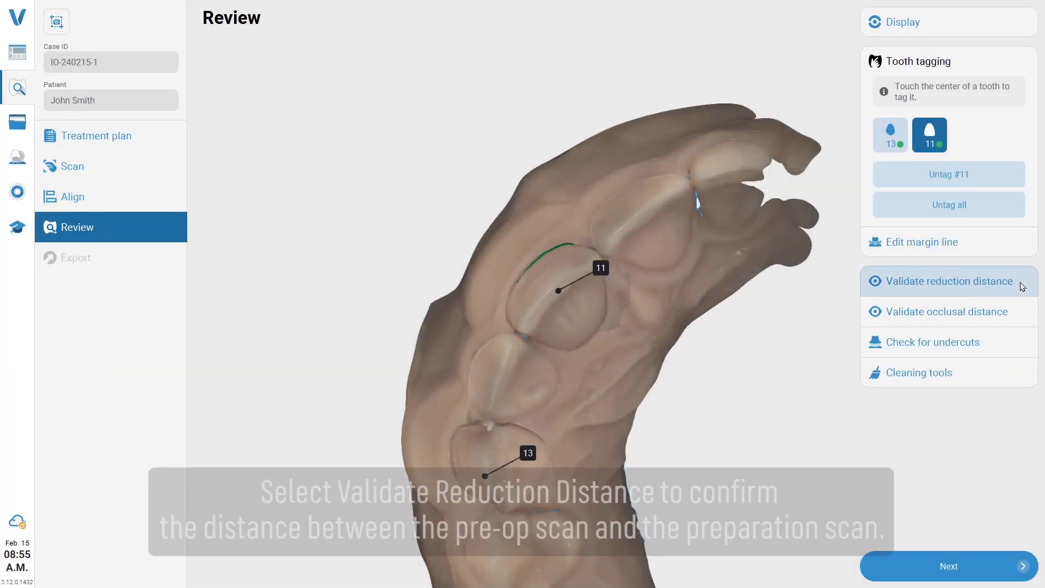
pyautogui.click(1022, 287)
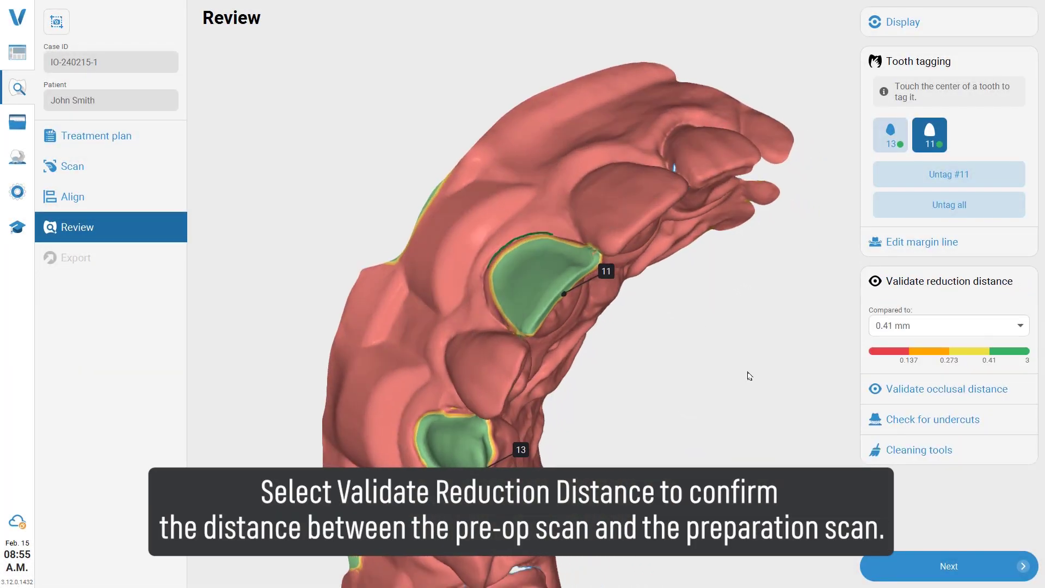
pyautogui.moveTo(531, 299)
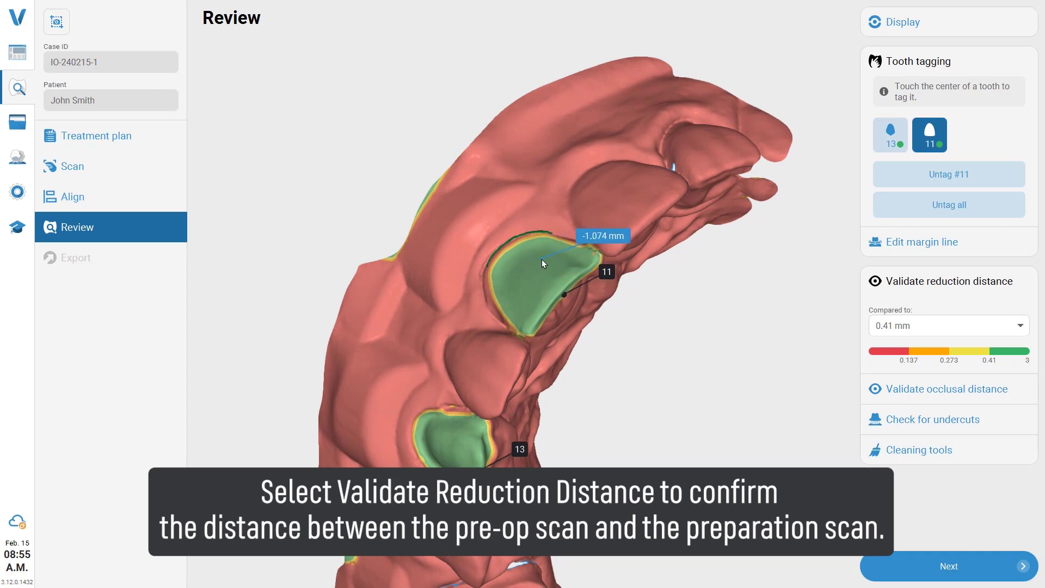
pyautogui.click(1032, 285)
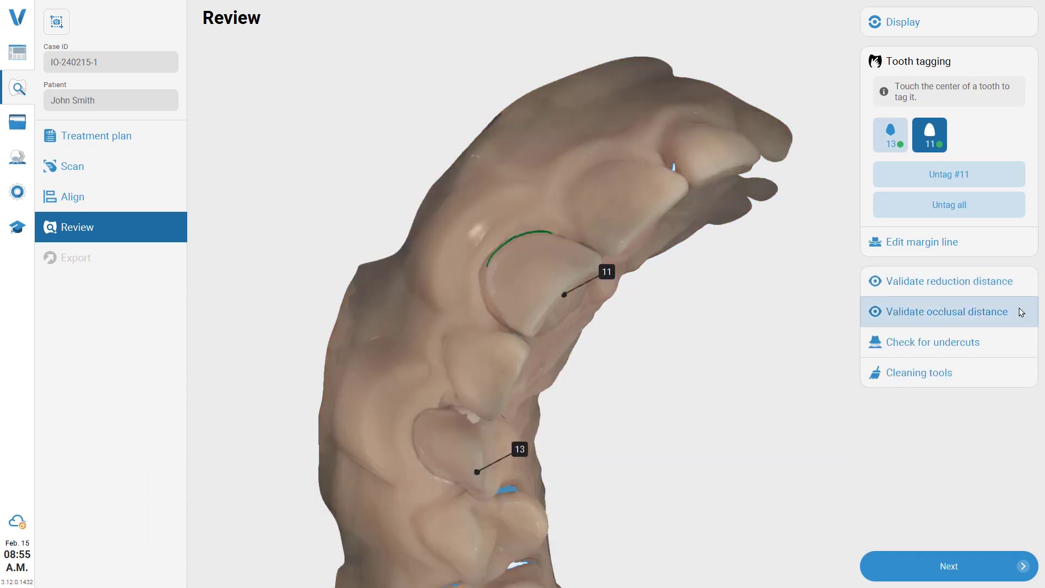
pyautogui.click(1021, 312)
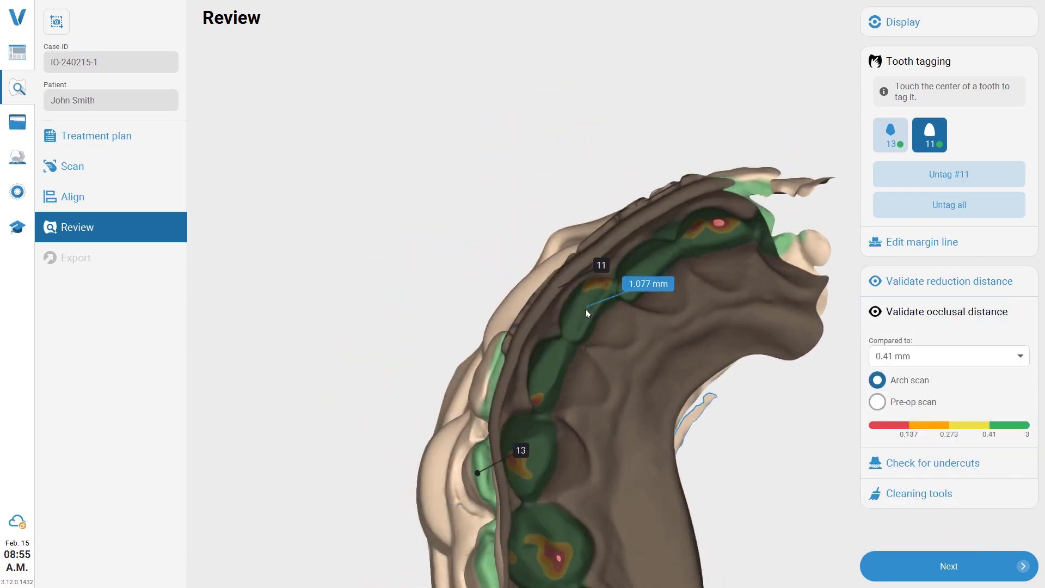
pyautogui.click(1016, 315)
pyautogui.moveTo(699, 266); pyautogui.dragTo(722, 315)
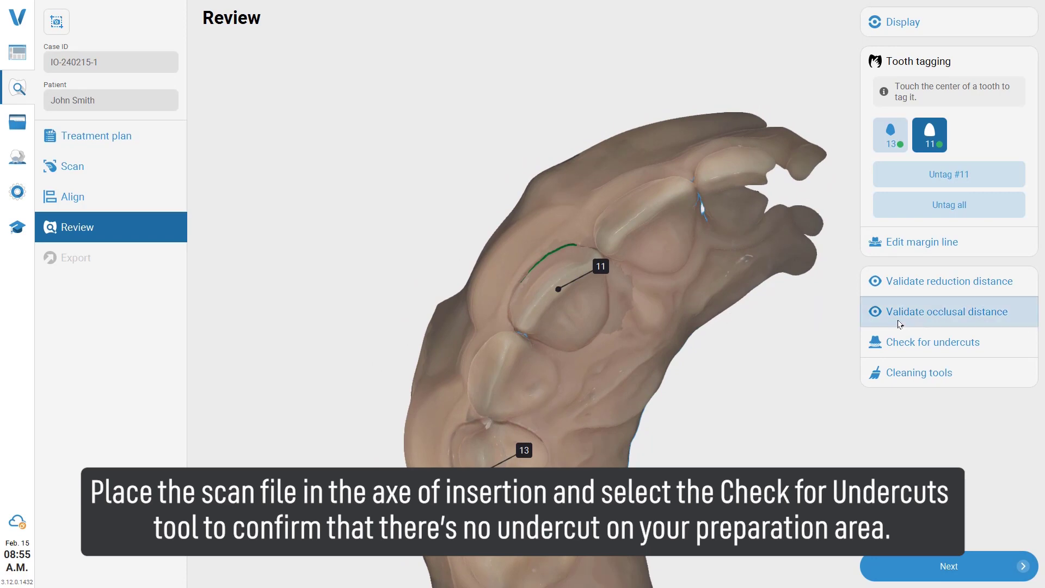
pyautogui.click(925, 342)
pyautogui.moveTo(635, 318); pyautogui.dragTo(737, 341)
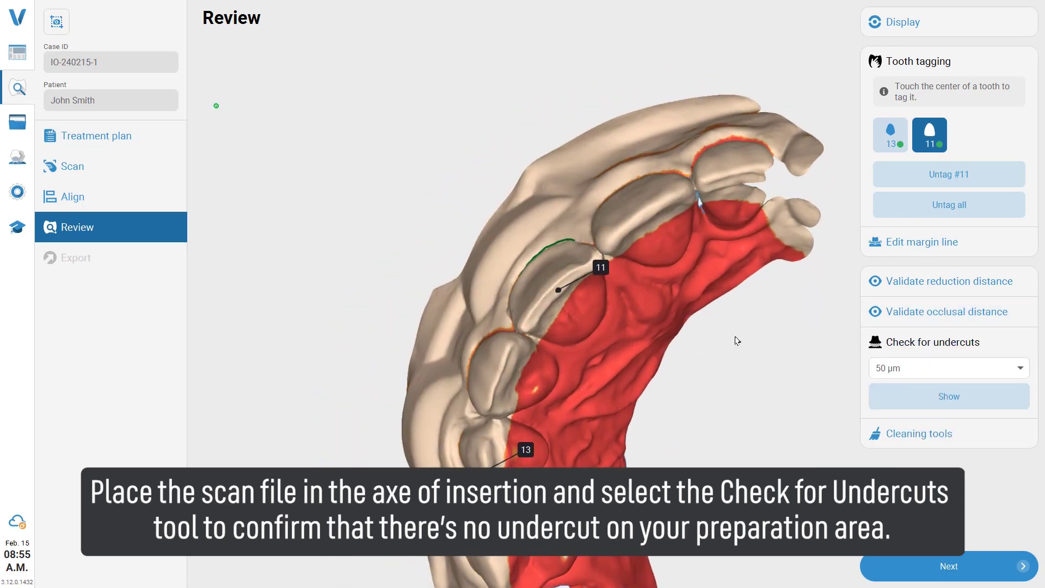
pyautogui.click(954, 345)
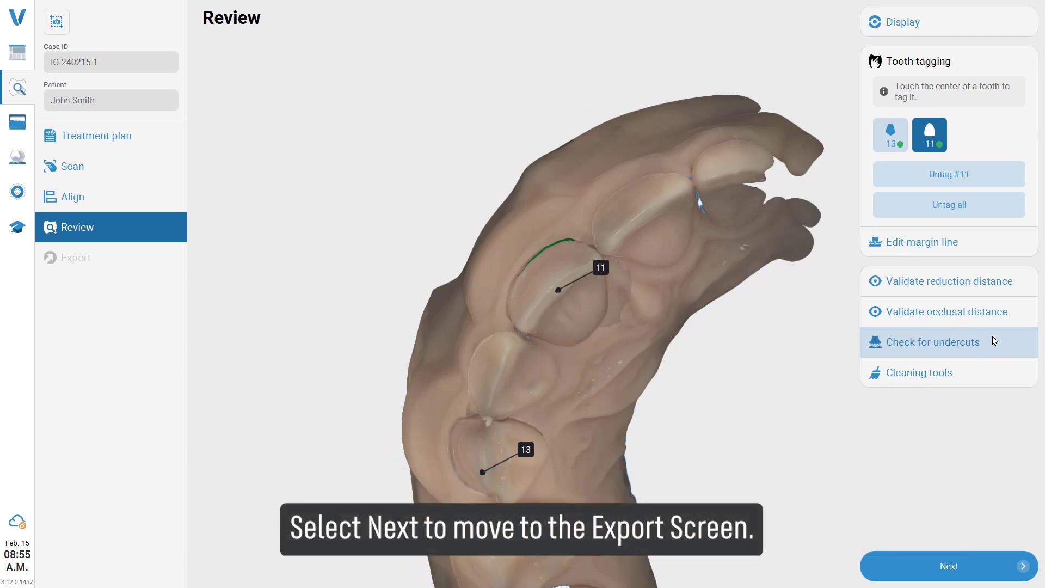
pyautogui.click(984, 559)
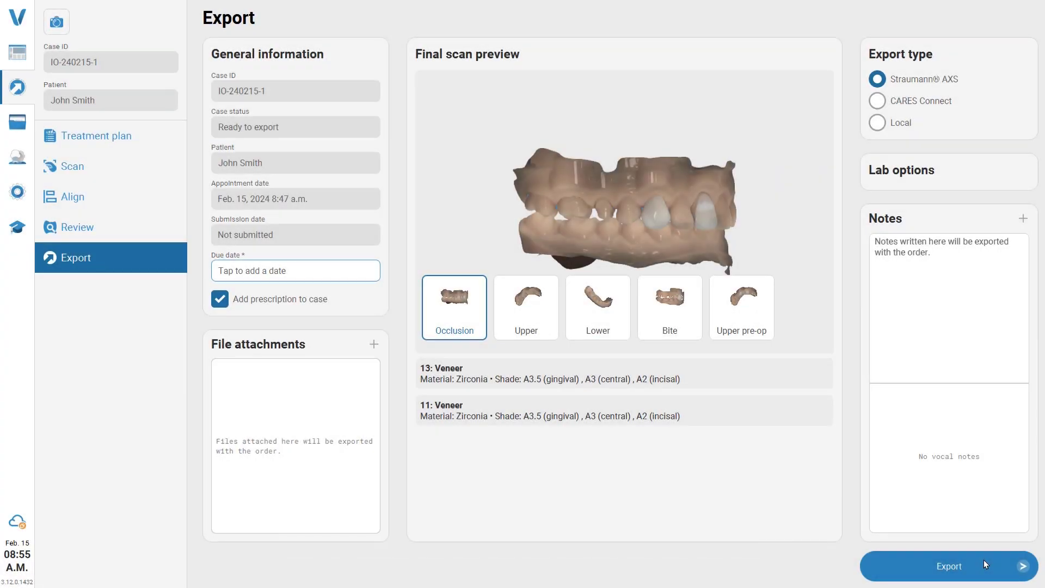
# - Set the due date to Feb. 29, 2024, then export with an approved, signed prescription
pyautogui.click(320, 272)
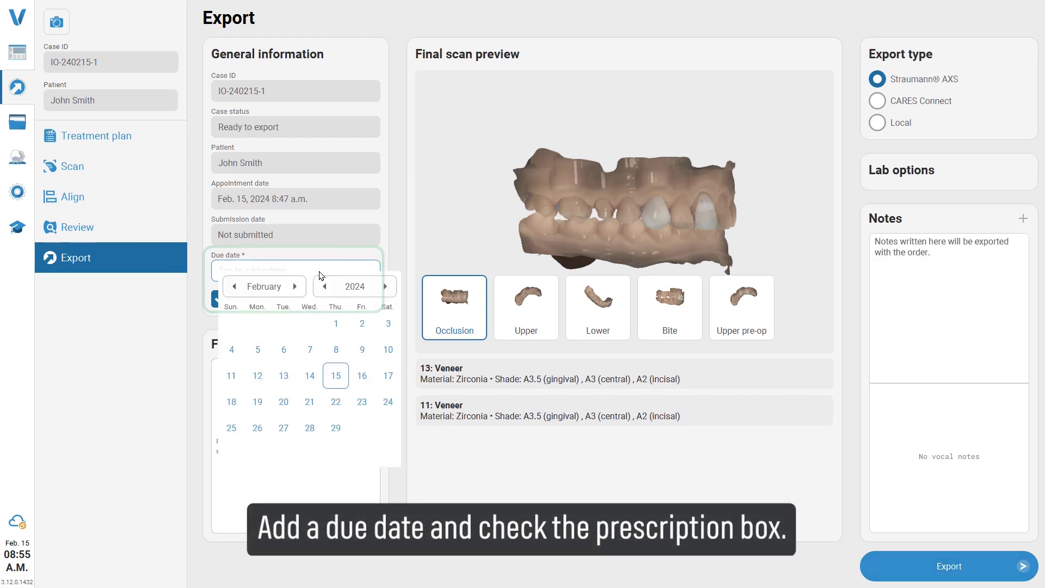
pyautogui.click(336, 428)
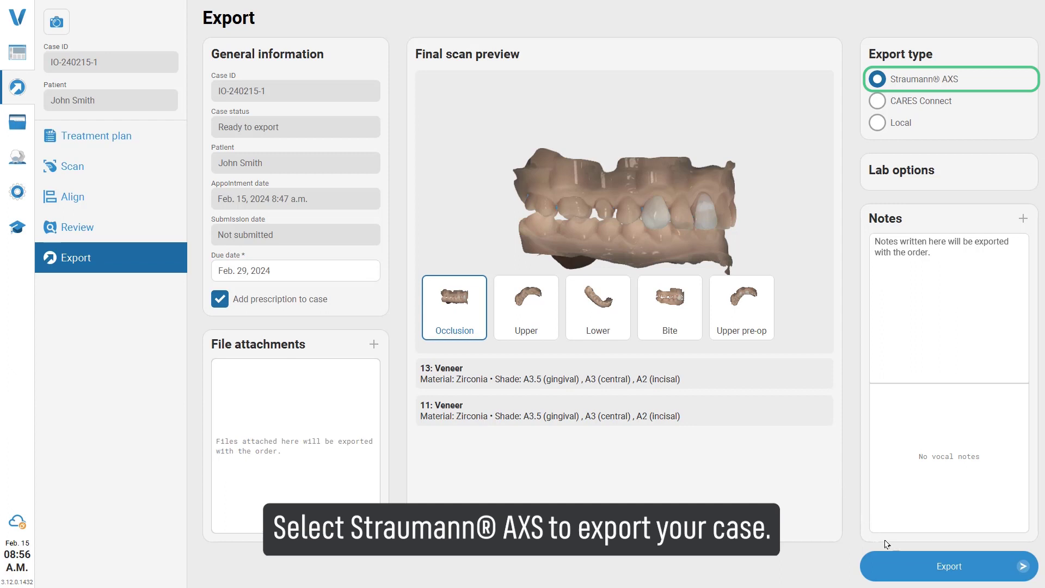
pyautogui.click(999, 566)
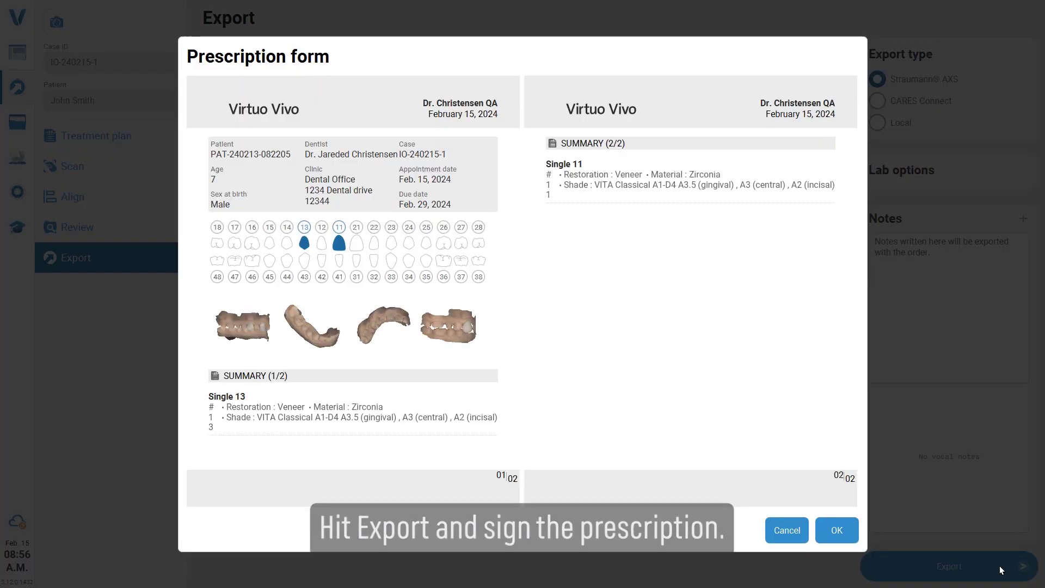
pyautogui.click(836, 530)
pyautogui.moveTo(385, 299)
pyautogui.mouseDown()
pyautogui.moveTo(411, 256)
pyautogui.moveTo(483, 241)
pyautogui.mouseUp()
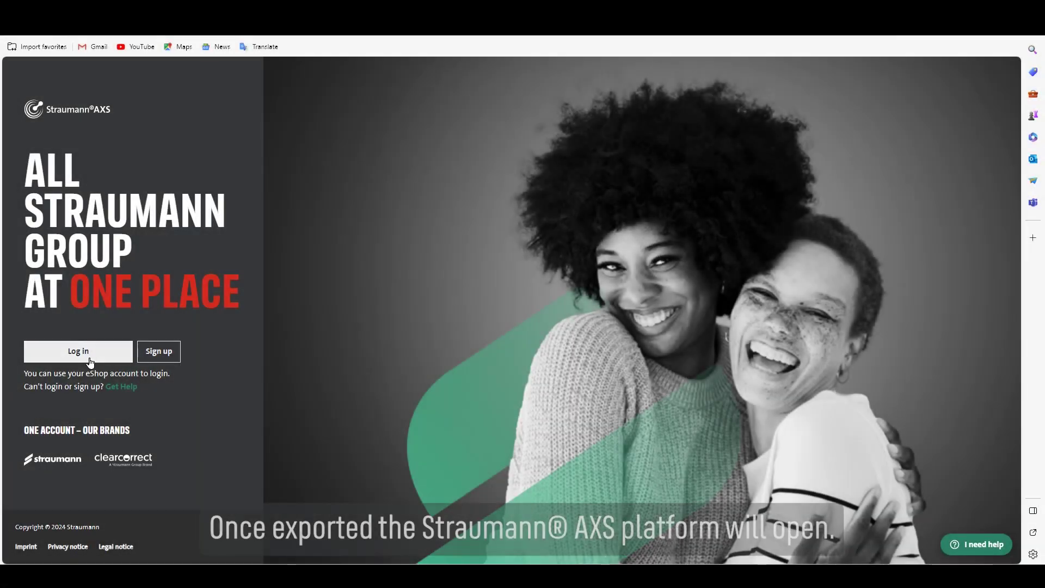
# - Log in to Straumann AXS and choose The Gummy Dental as the receiving lab
pyautogui.click(91, 362)
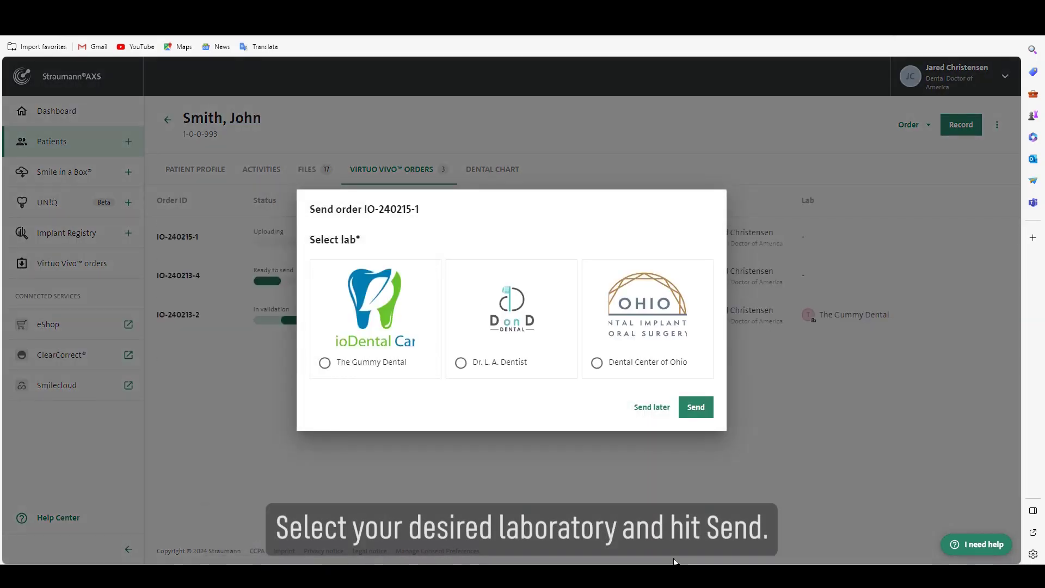
pyautogui.click(327, 368)
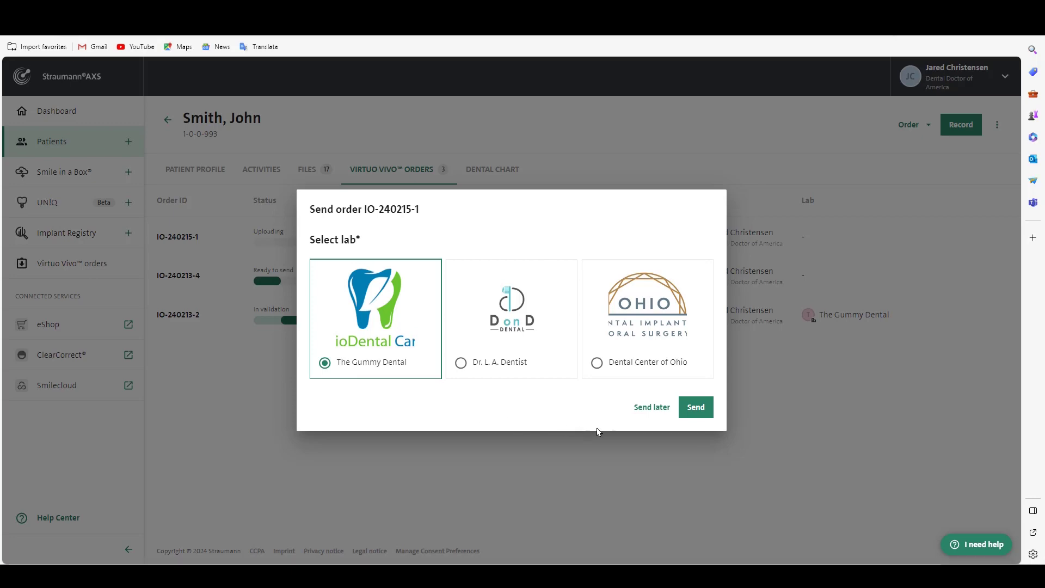